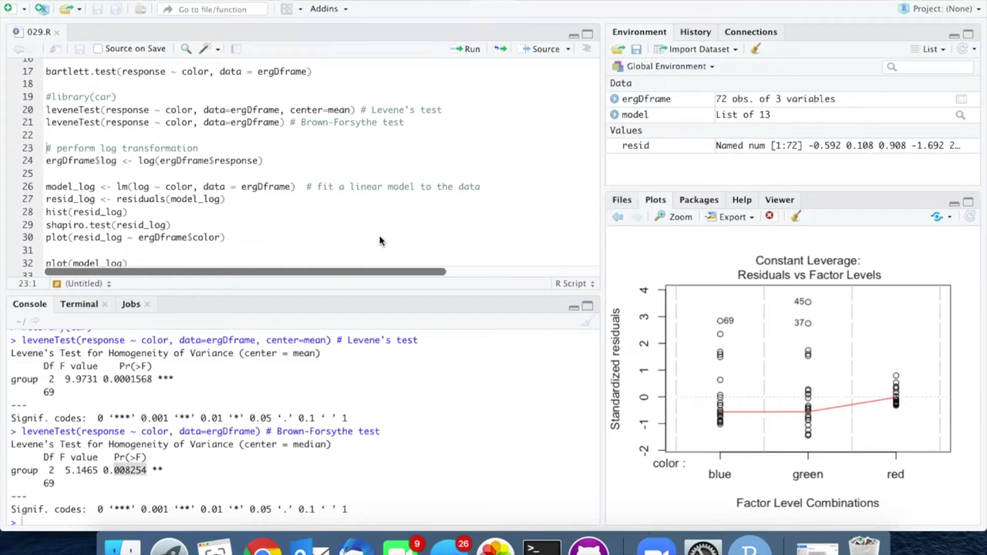
# Run the ergDframe$log transformation and inspect the resulting 72×4 ergDframe table
pyautogui.click(179, 161)
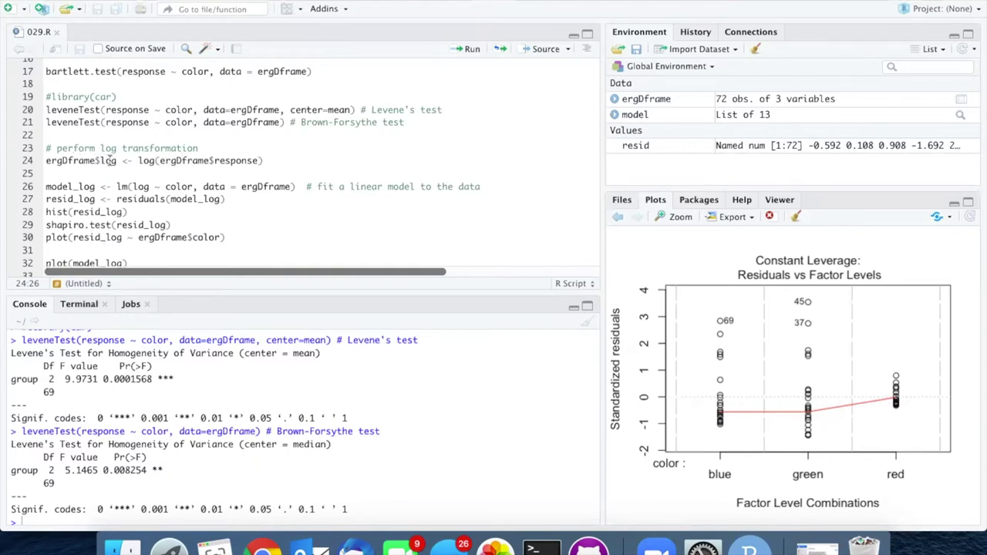
pyautogui.moveTo(116, 160); pyautogui.dragTo(31, 162)
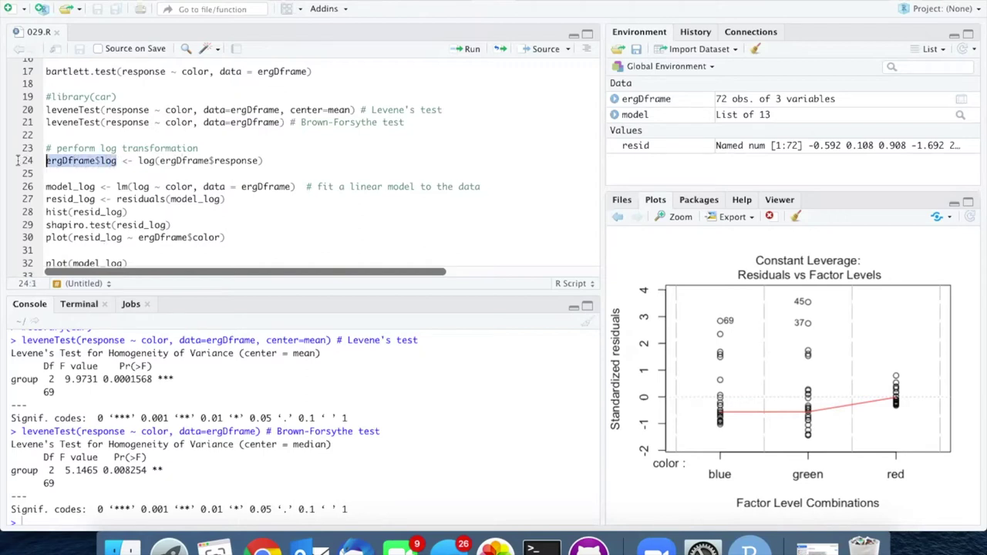
pyautogui.click(278, 162)
pyautogui.click(469, 50)
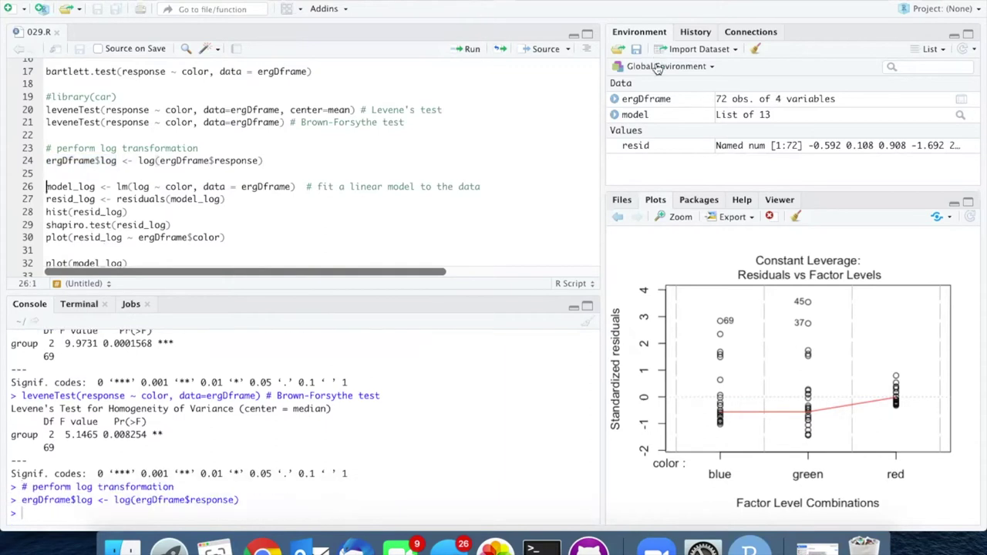
pyautogui.click(640, 103)
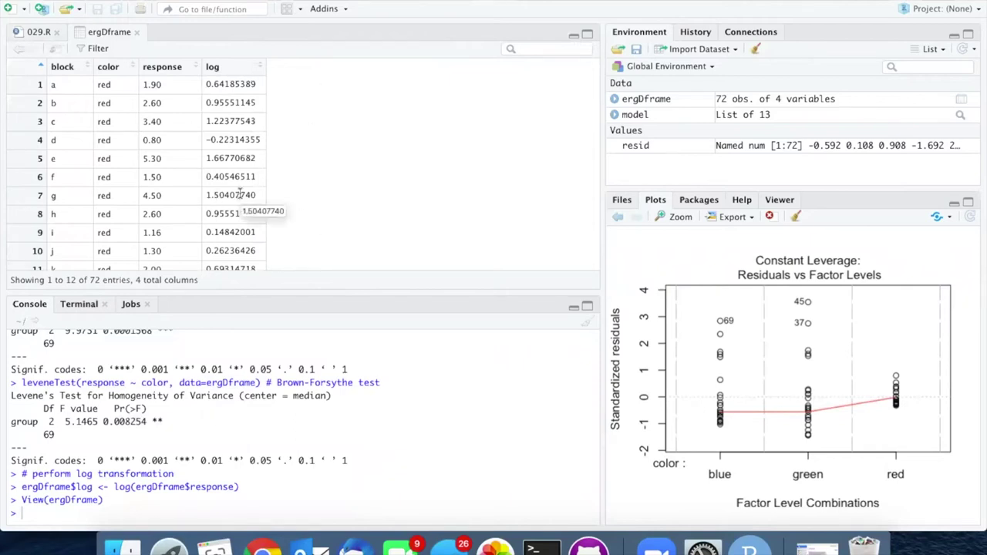
pyautogui.click(137, 33)
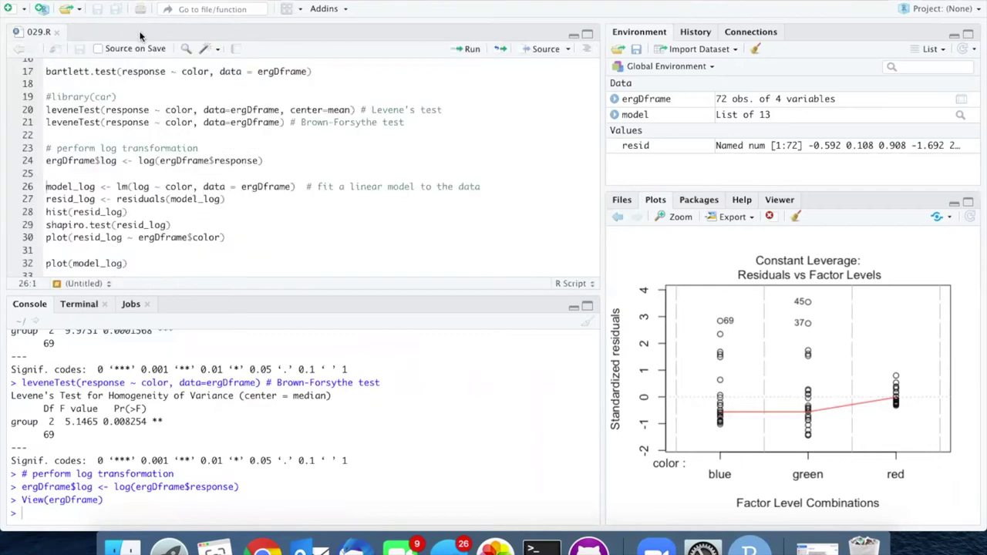
# Fit model_log as lm(log ~ color), compute resid_log, and draw its histogram
pyautogui.doubleClick(149, 187)
pyautogui.moveTo(151, 187); pyautogui.dragTo(155, 187)
pyautogui.doubleClick(137, 187)
pyautogui.click(90, 187)
pyautogui.click(470, 49)
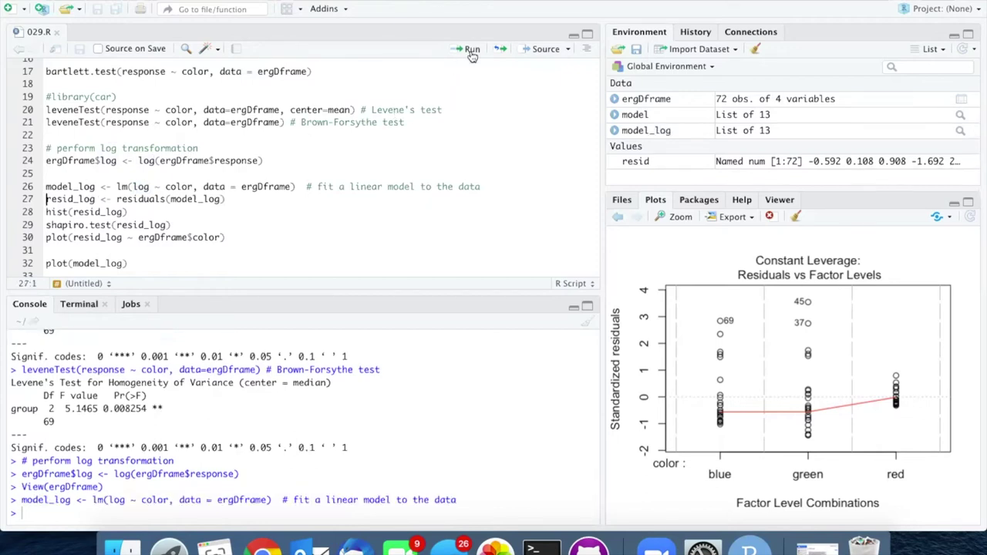
pyautogui.click(470, 50)
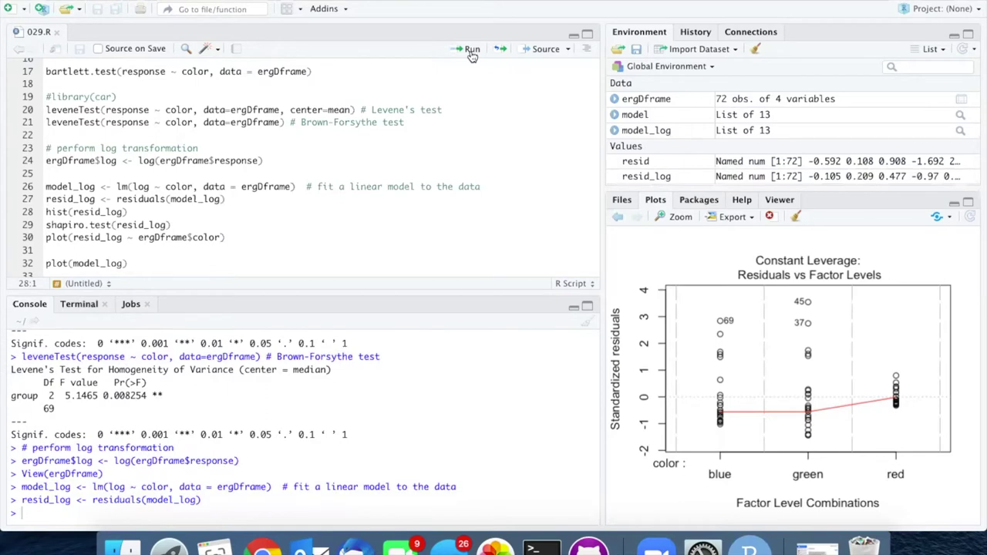
pyautogui.click(470, 50)
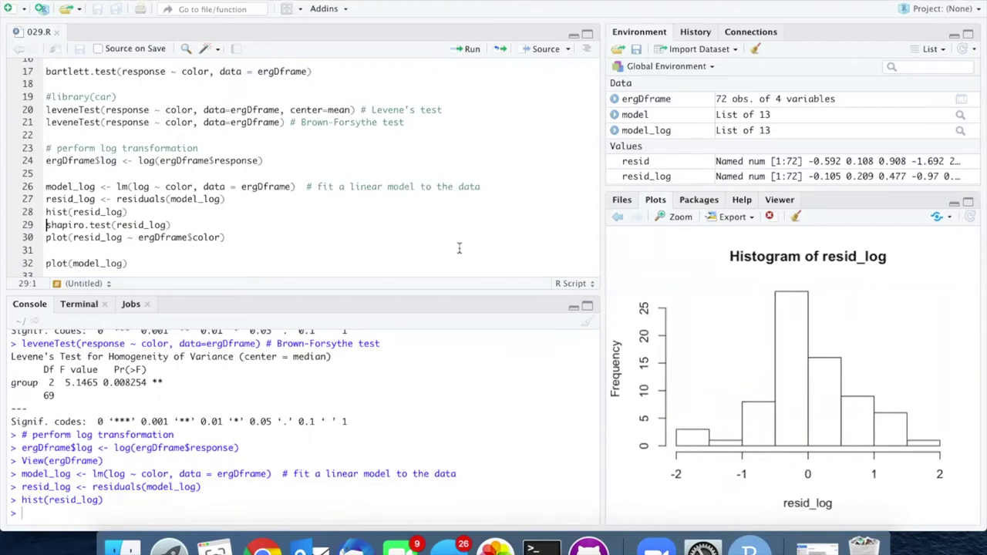
# Run shapiro.test(resid_log) and highlight the p-value 0.1487 (W = 0.97438)
pyautogui.click(471, 50)
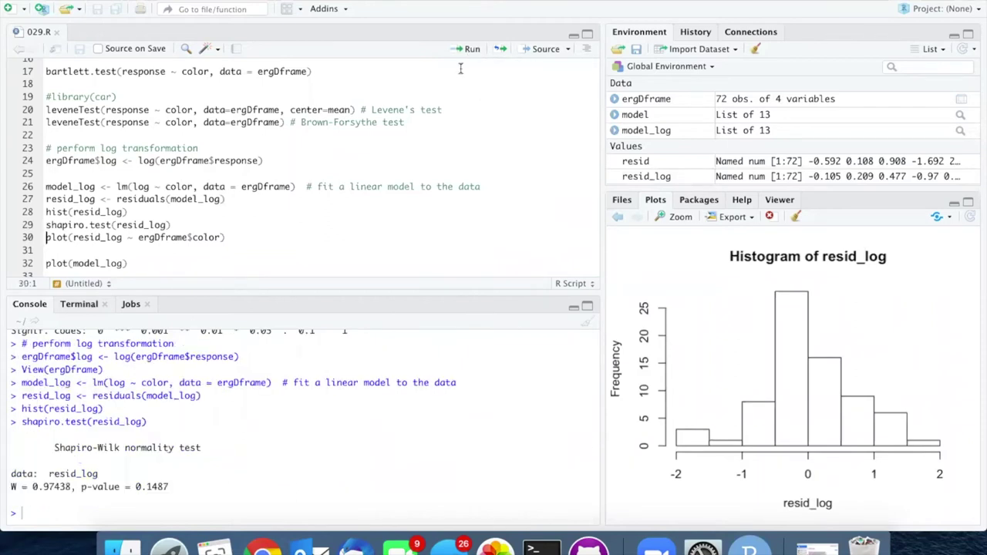
pyautogui.moveTo(169, 486); pyautogui.dragTo(136, 484)
# Run plot(resid_log ~ ergDframe$color) to get boxplots for blue, green and red
pyautogui.press('super+Return')
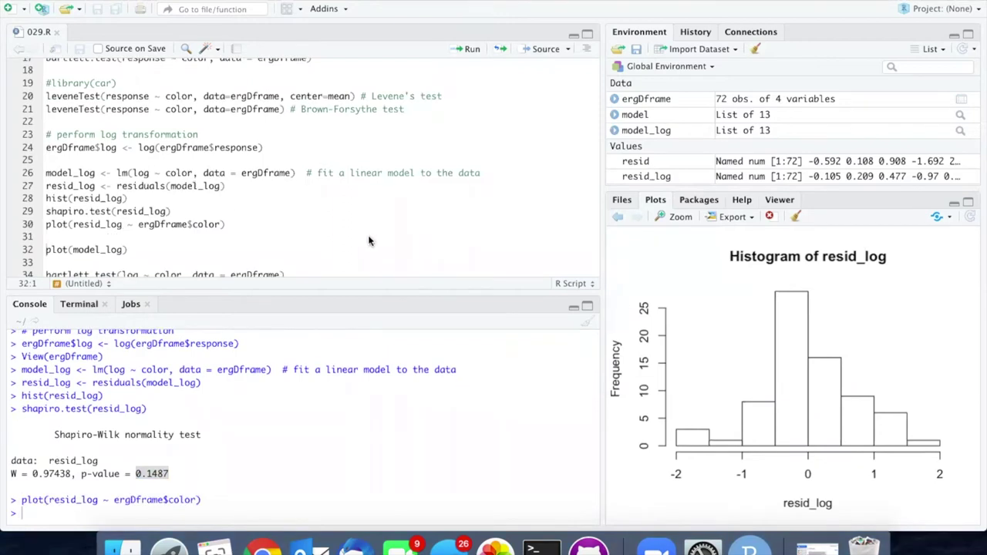
pyautogui.click(46, 225)
pyautogui.click(203, 224)
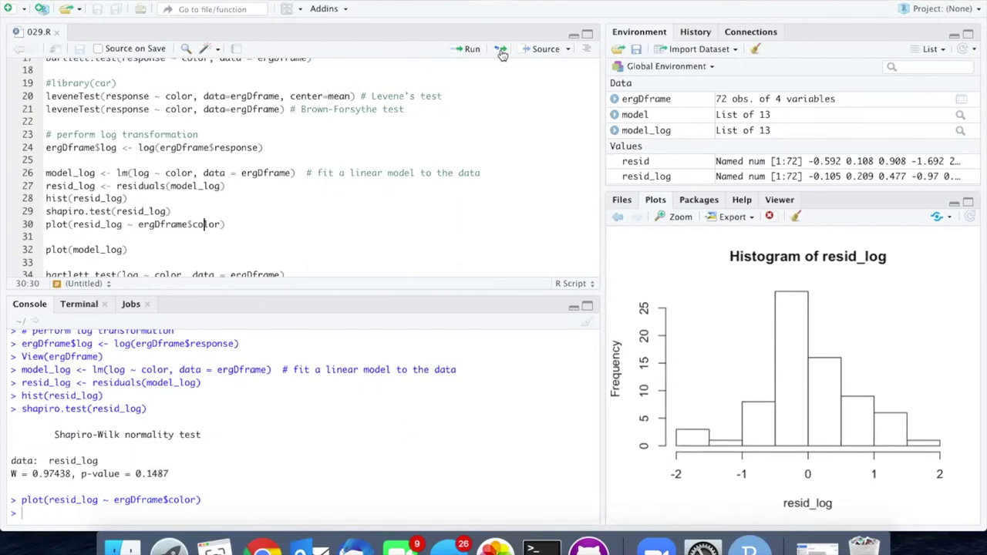
pyautogui.click(465, 48)
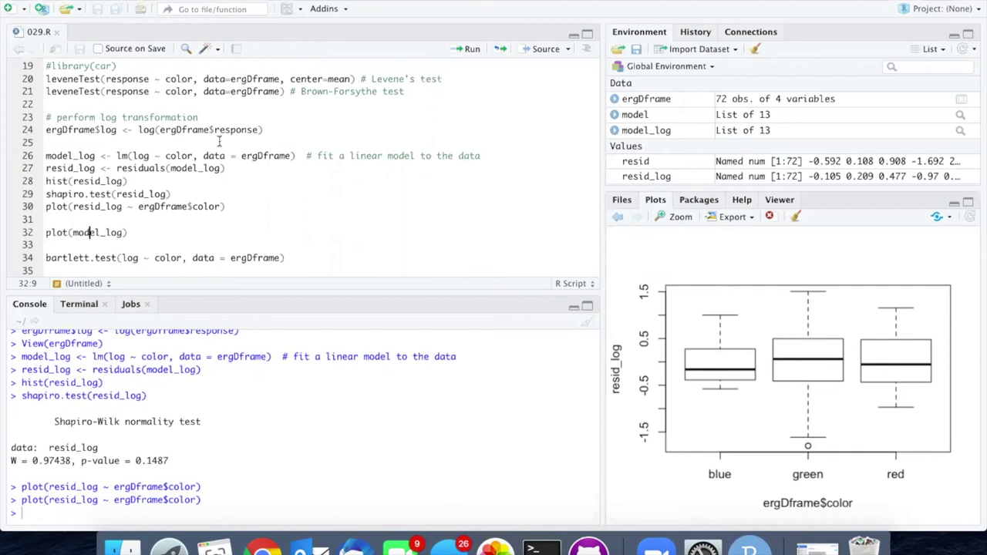
# Run plot(model_log) and page through the diagnostic plots to Residuals vs Factor Levels
pyautogui.click(466, 49)
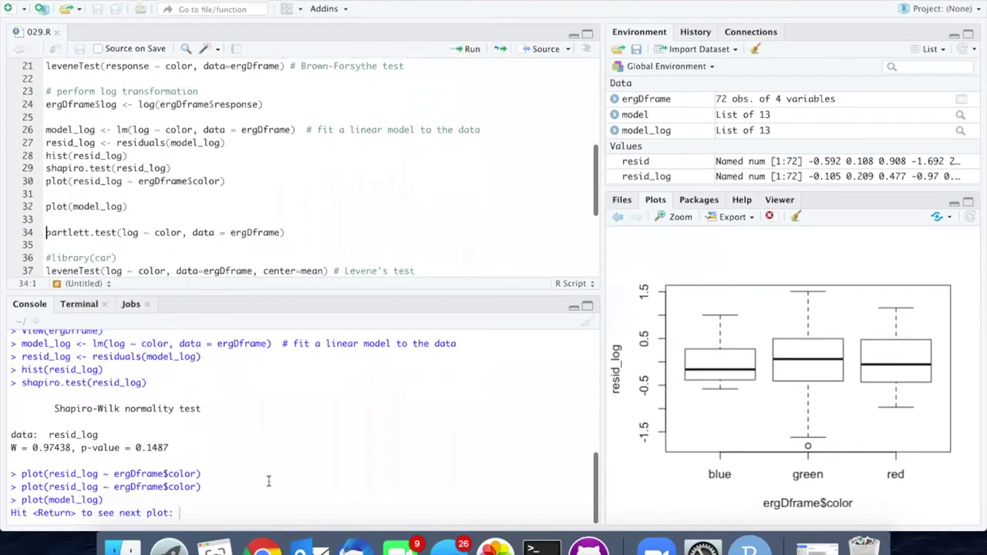
pyautogui.click(221, 512)
pyautogui.press('Return')
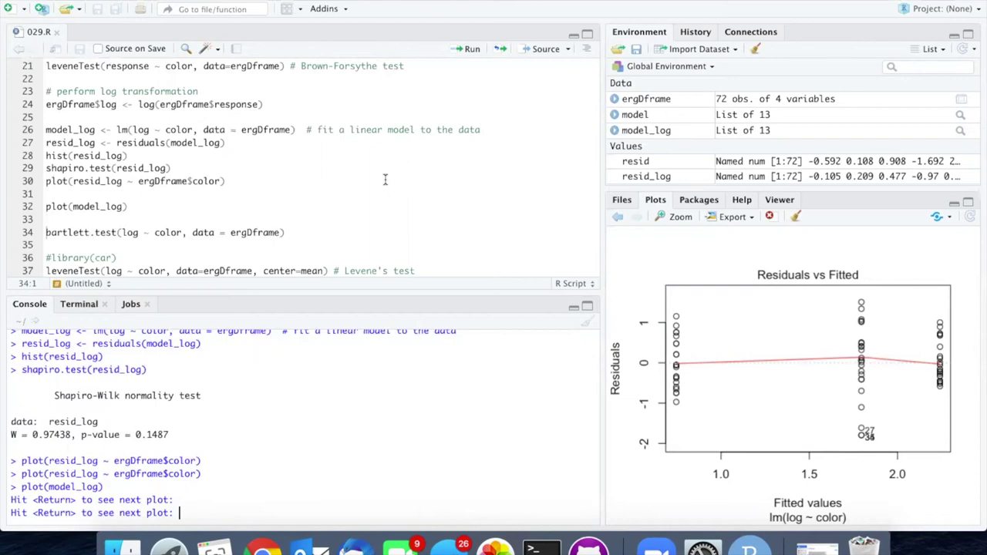
pyautogui.press('super+Return')
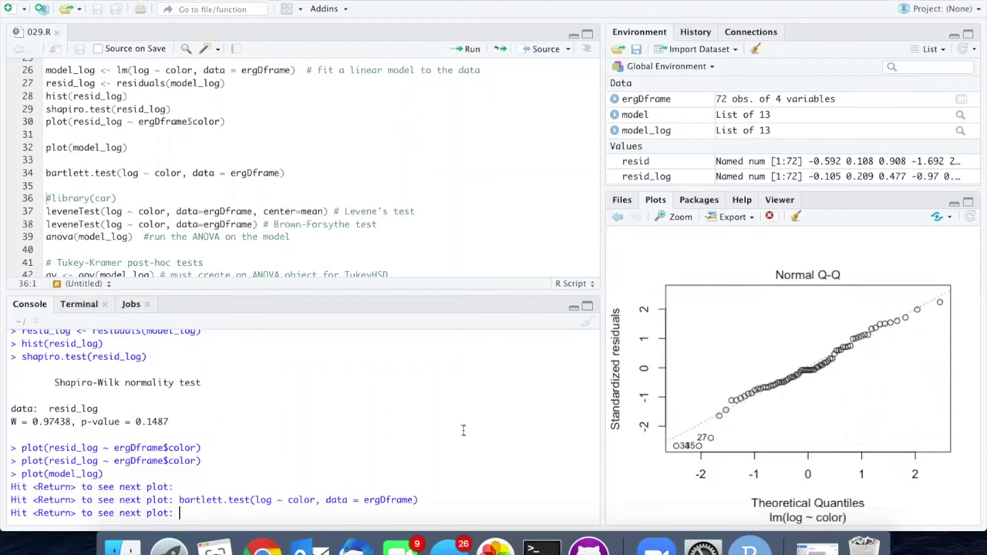
pyautogui.press('Return')
pyautogui.press('Return')
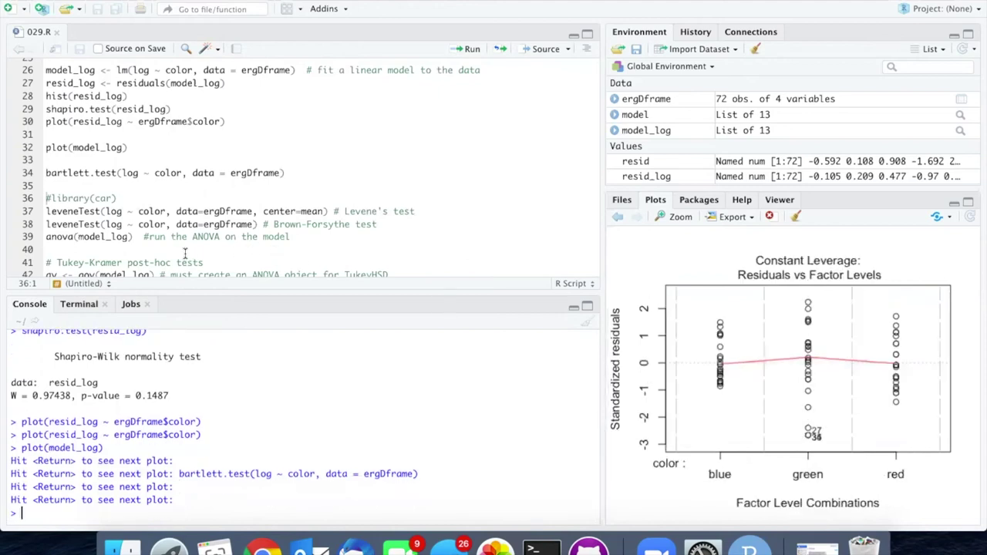
# Run bartlett.test(log ~ color) and review K-squared = 10.37, p = 0.0056 in the console
pyautogui.click(72, 173)
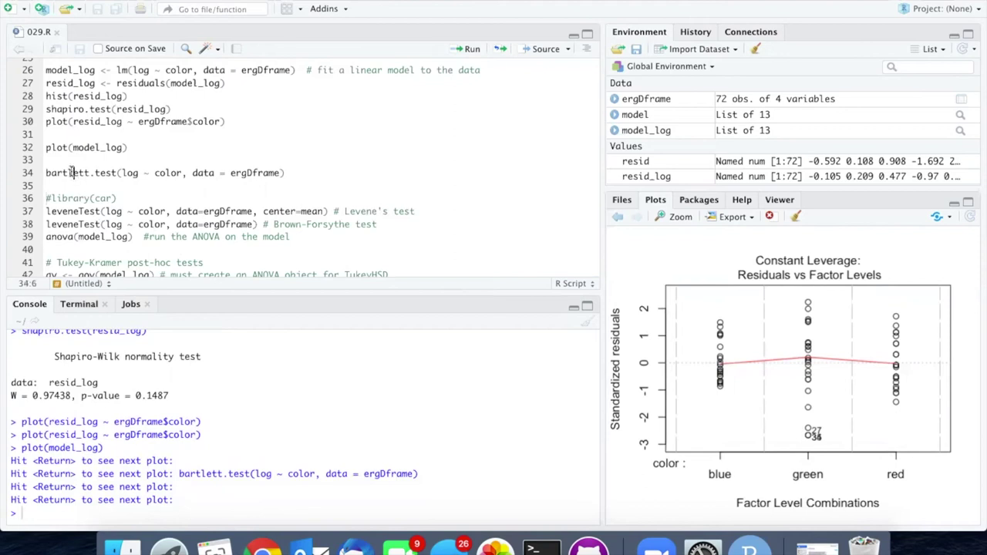
pyautogui.click(465, 50)
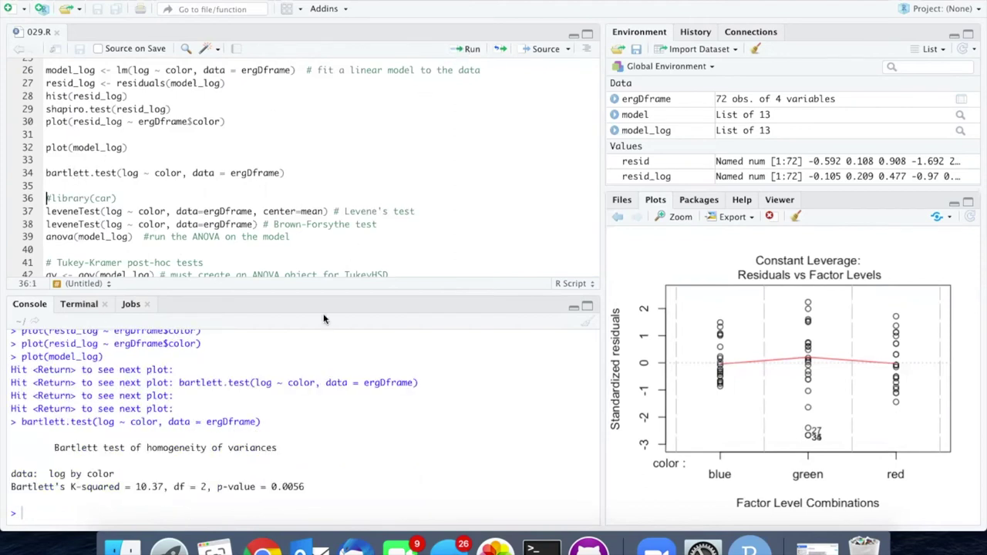
pyautogui.scroll(3, 299, 483)
pyautogui.scroll(10, 298, 483)
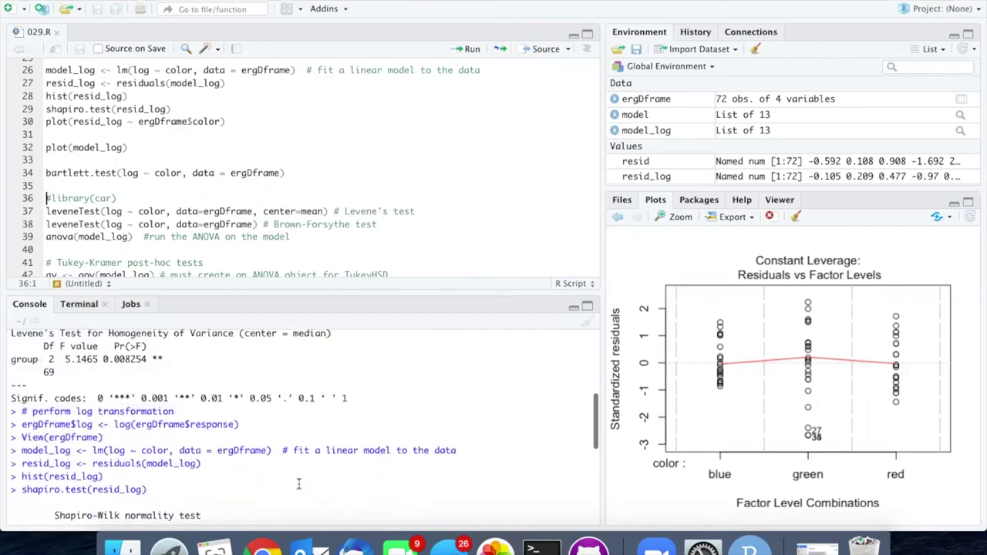
pyautogui.scroll(10, 298, 484)
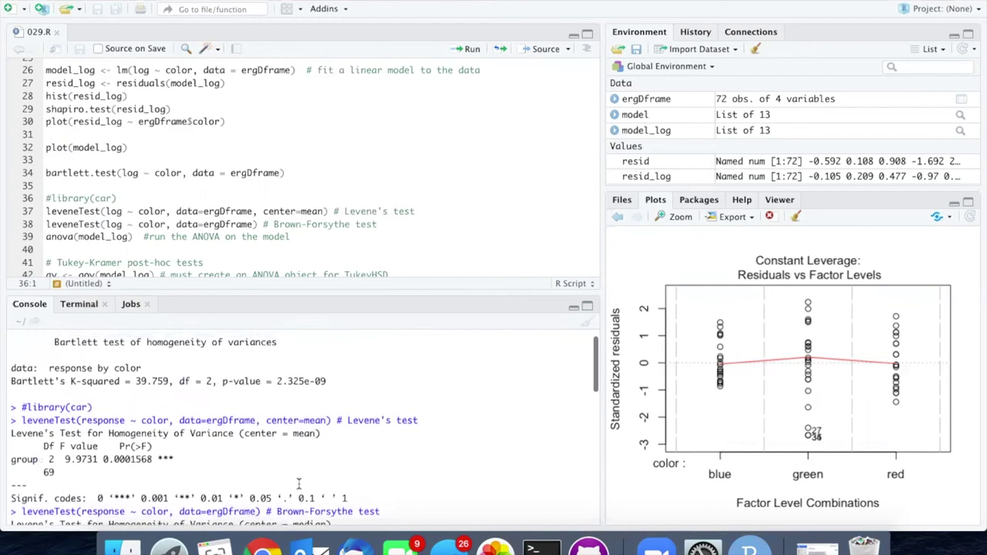
pyautogui.scroll(-5, 299, 483)
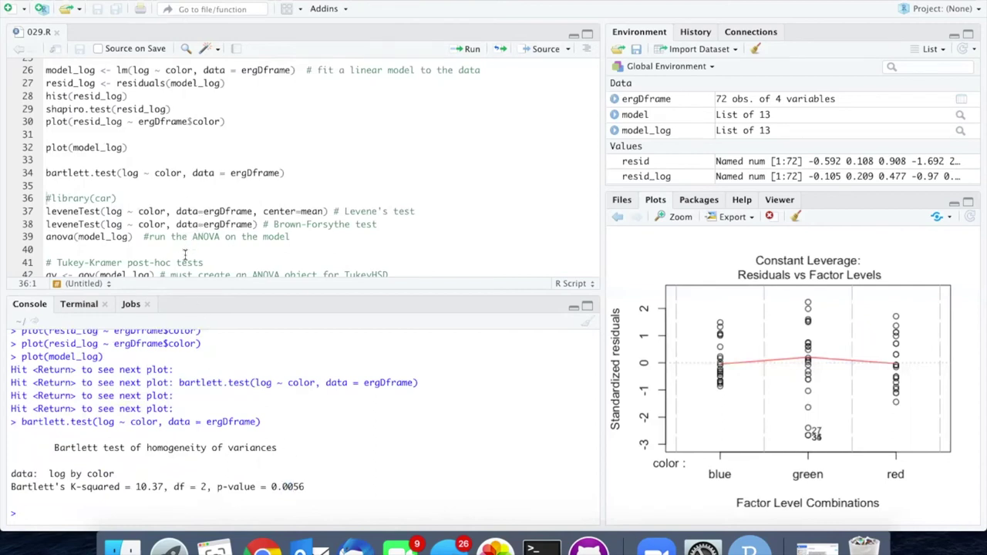
pyautogui.scroll(1, 185, 254)
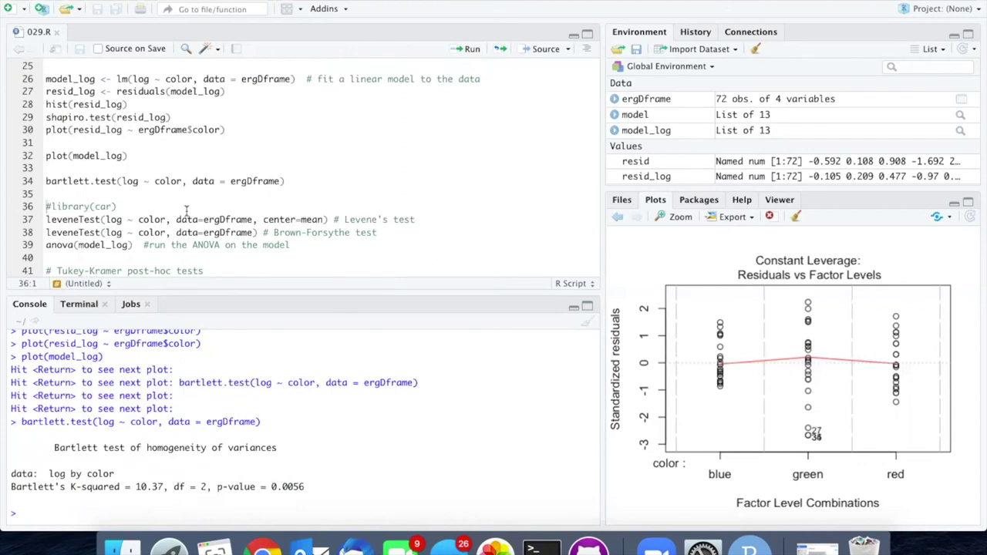
# Run both leveneTest lines: mean-centred p = 0.03555 and Brown-Forsythe p = 0.04121
pyautogui.click(180, 219)
pyautogui.click(463, 52)
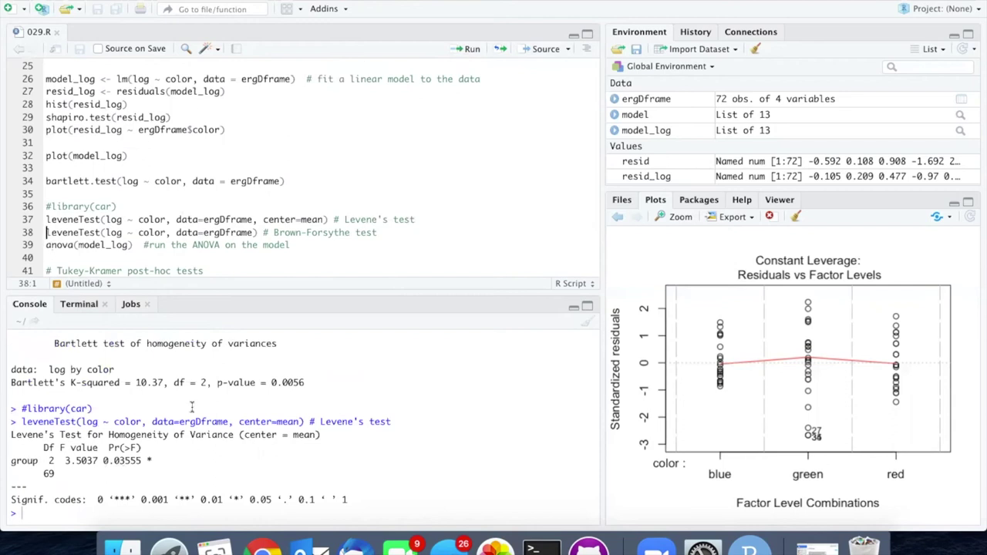
pyautogui.click(468, 51)
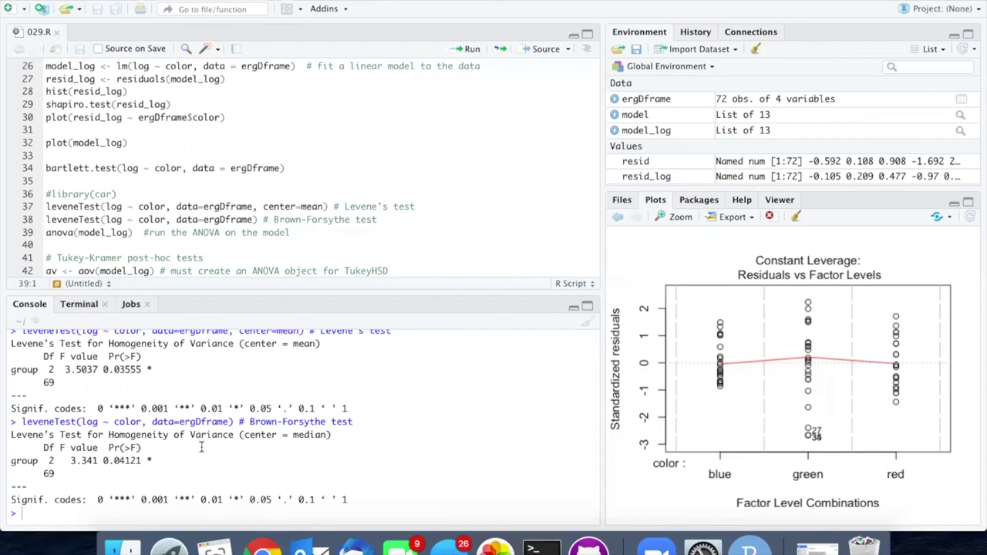
# Run anova(model_log) and highlight the color p-value 4.588e-10 (F = 29.842)
pyautogui.click(79, 231)
pyautogui.click(477, 53)
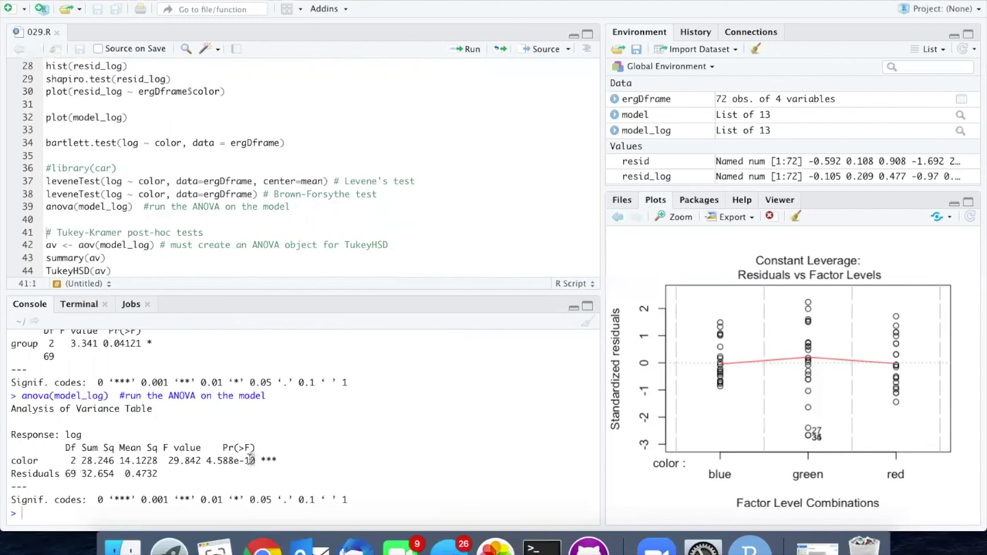
pyautogui.moveTo(249, 461); pyautogui.dragTo(205, 458)
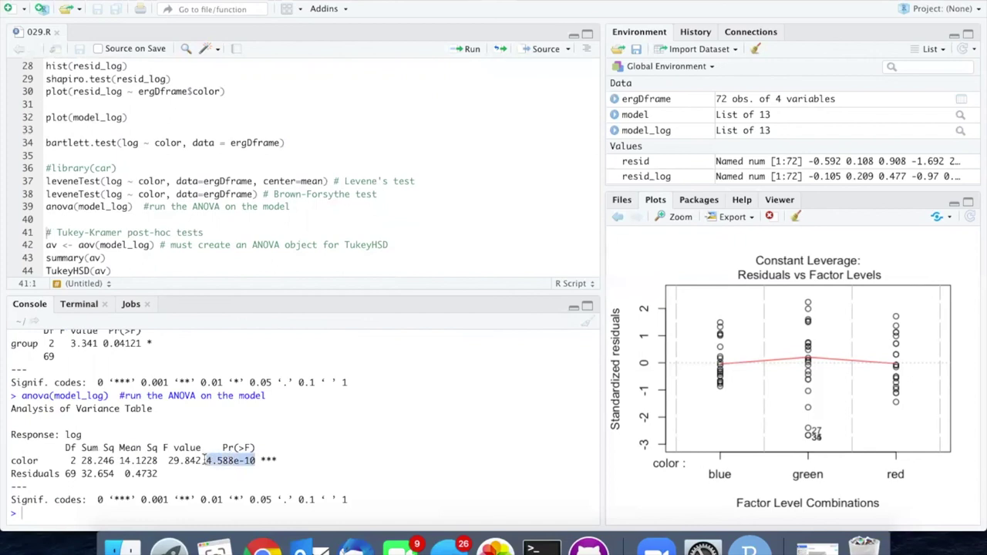